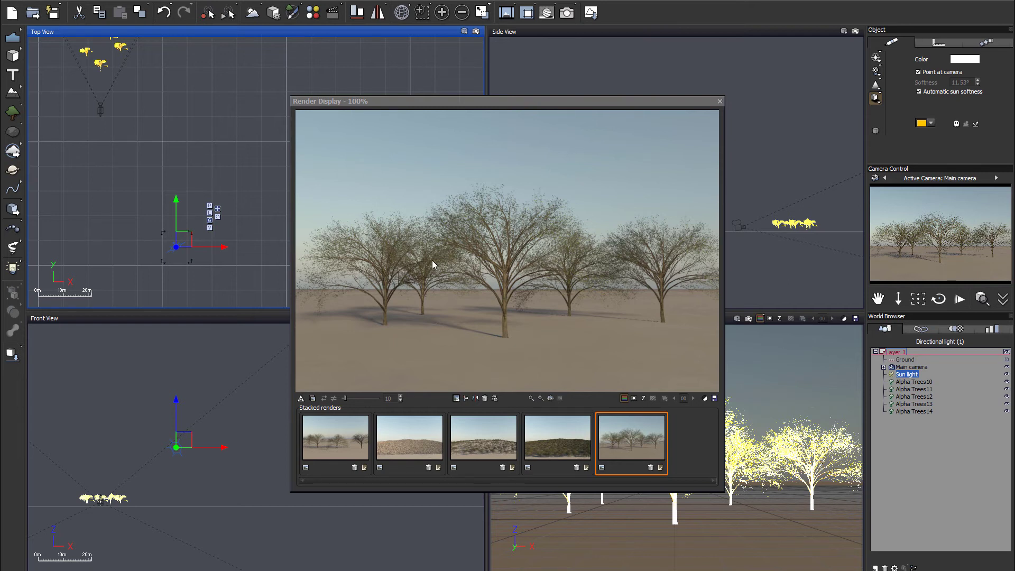
- Compare the green forest, second and individual-tree renders, ending on the forested green-hill render
{"action": "left_click", "coordinate": [545, 447]}
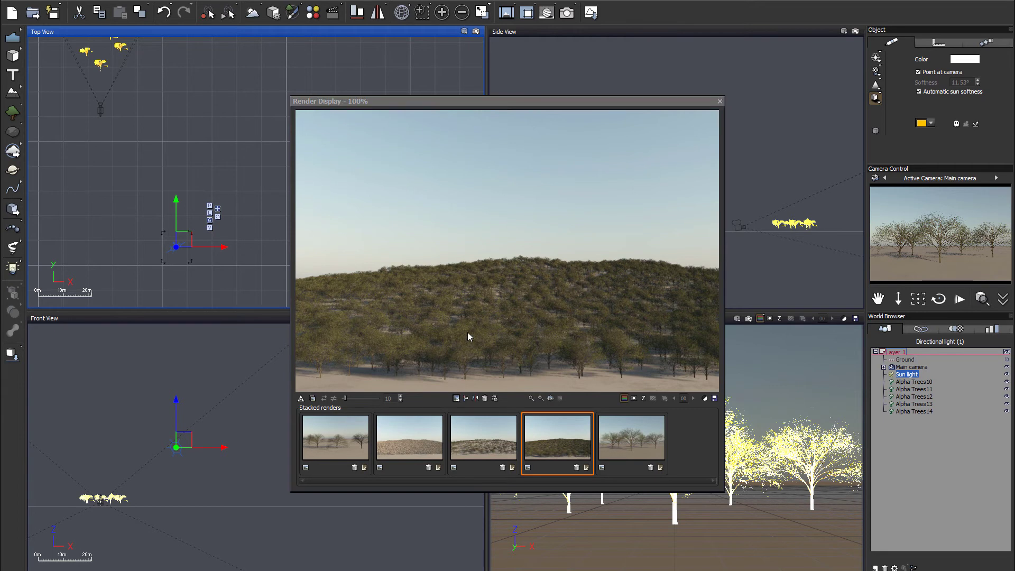
{"action": "left_click", "coordinate": [420, 459]}
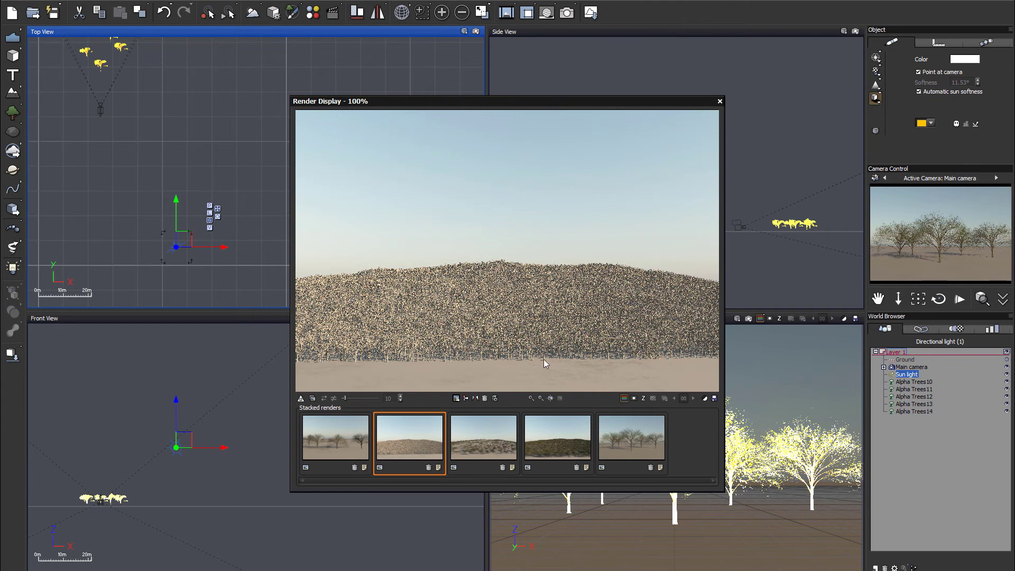
{"action": "left_click", "coordinate": [568, 441]}
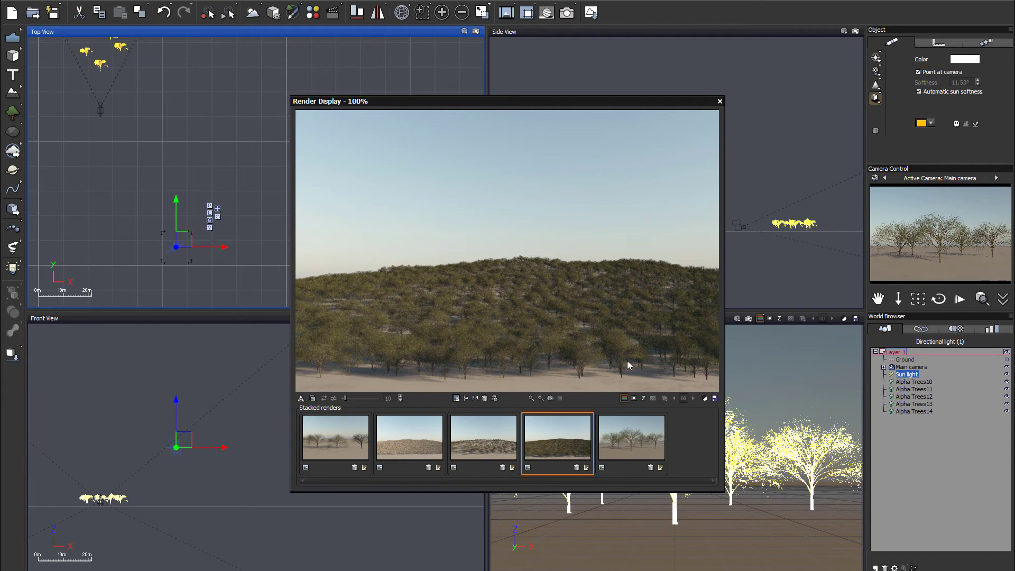
{"action": "left_click", "coordinate": [630, 431]}
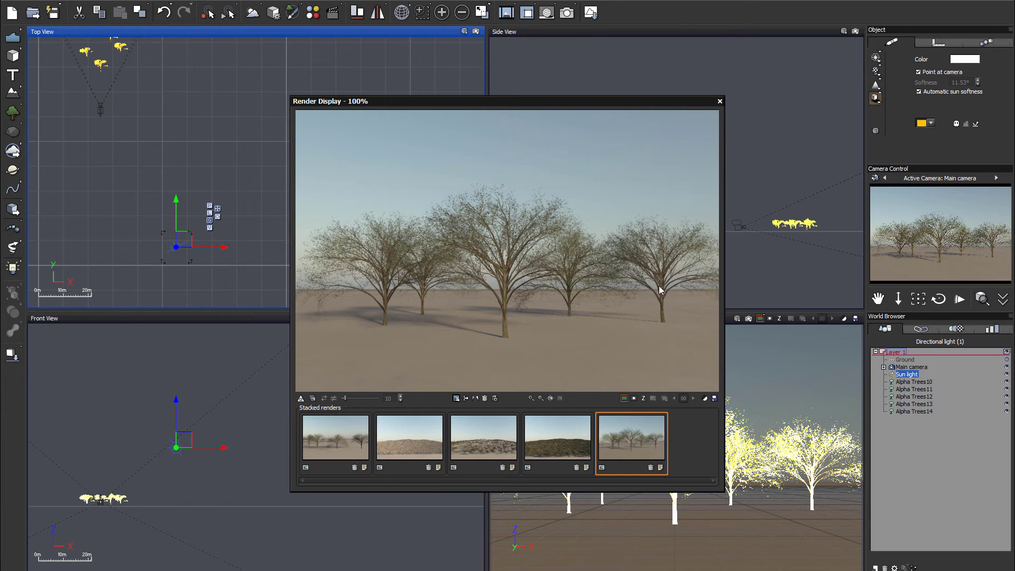
{"action": "left_click", "coordinate": [569, 429]}
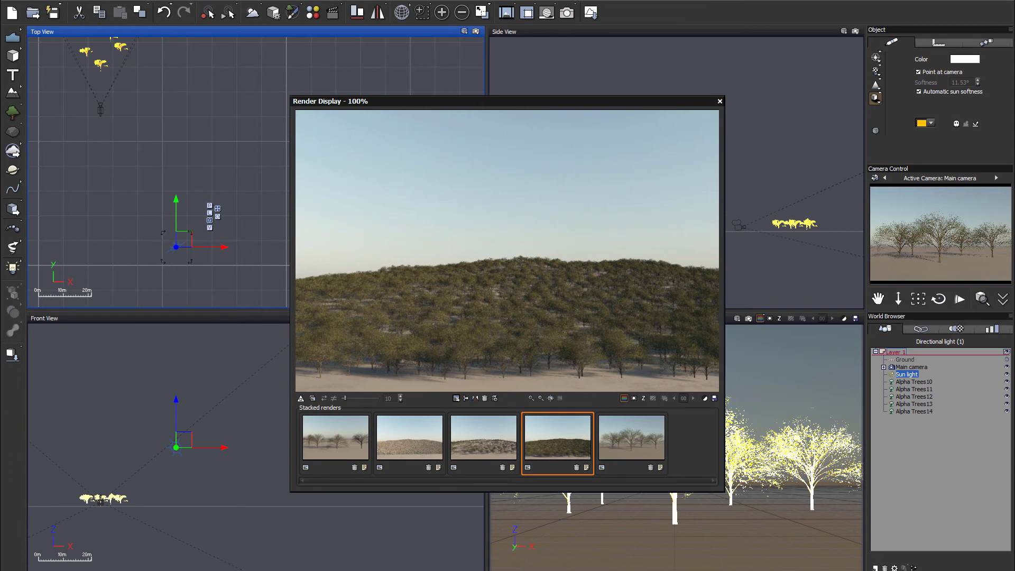
{"action": "left_click", "coordinate": [926, 121]}
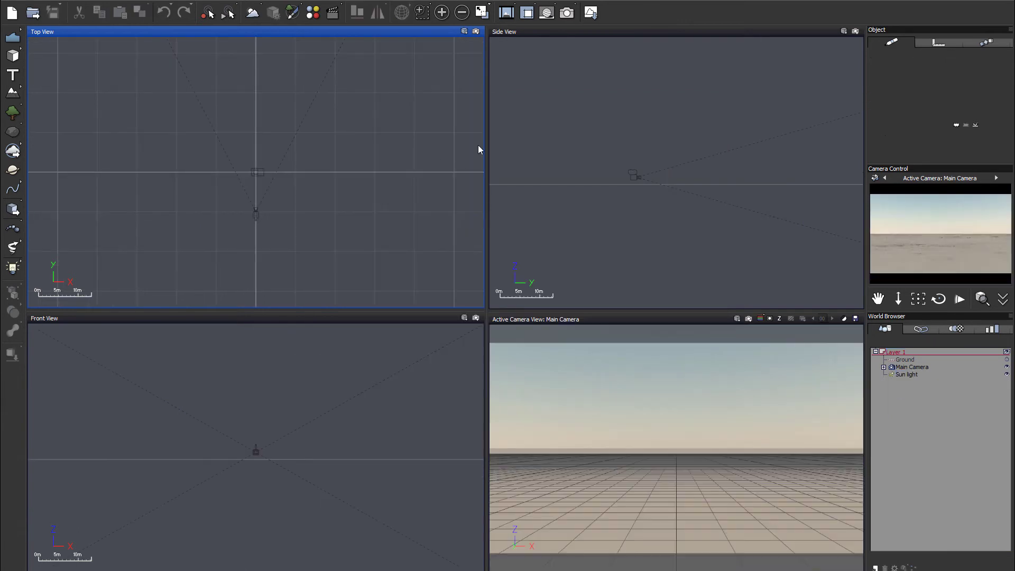
- Add a default alpha plane in front of the main camera and lower it slightly
{"action": "right_click_drag", "start_coordinate": [636, 154], "coordinate": [612, 182]}
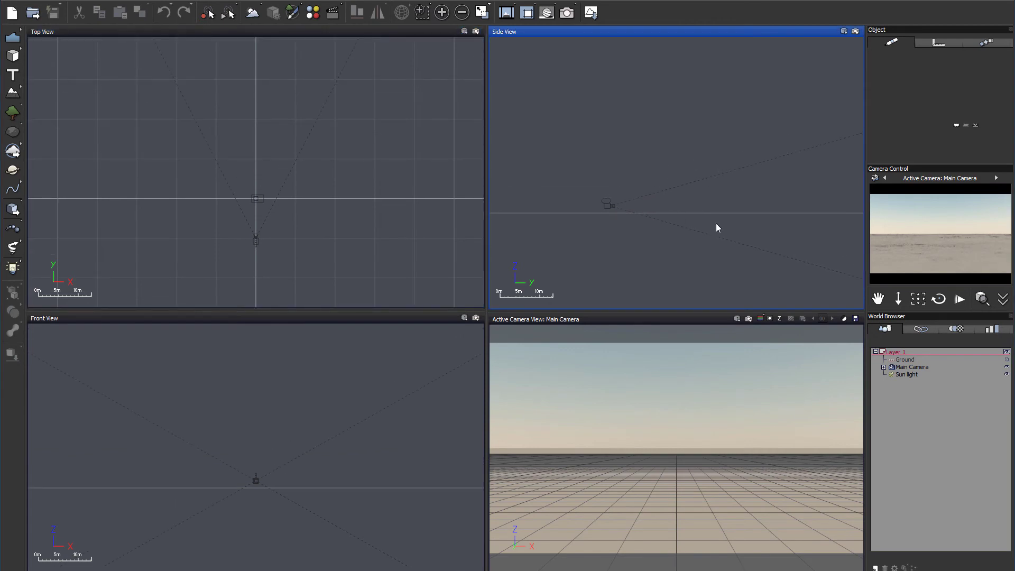
{"action": "left_click", "coordinate": [21, 51]}
{"action": "left_click", "coordinate": [160, 61]}
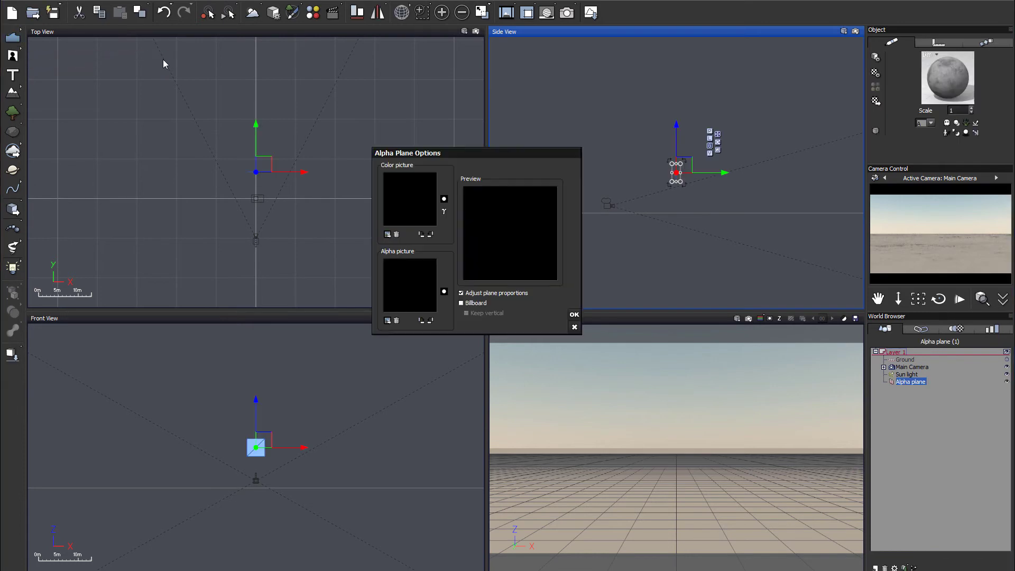
{"action": "left_click", "coordinate": [574, 314]}
{"action": "left_click_drag", "start_coordinate": [690, 167], "coordinate": [690, 191]}
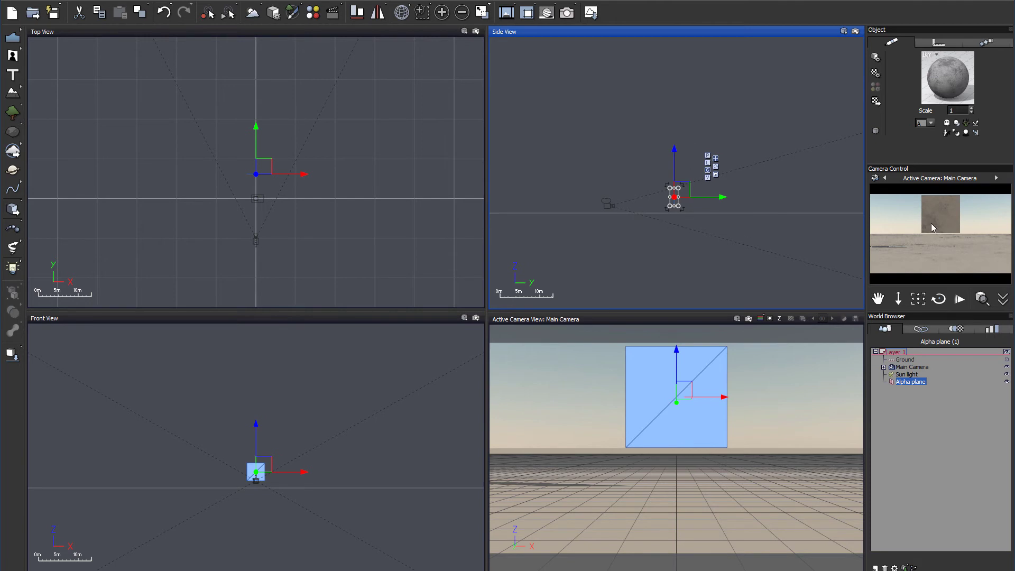
{"action": "left_click_drag", "start_coordinate": [686, 197], "coordinate": [688, 202]}
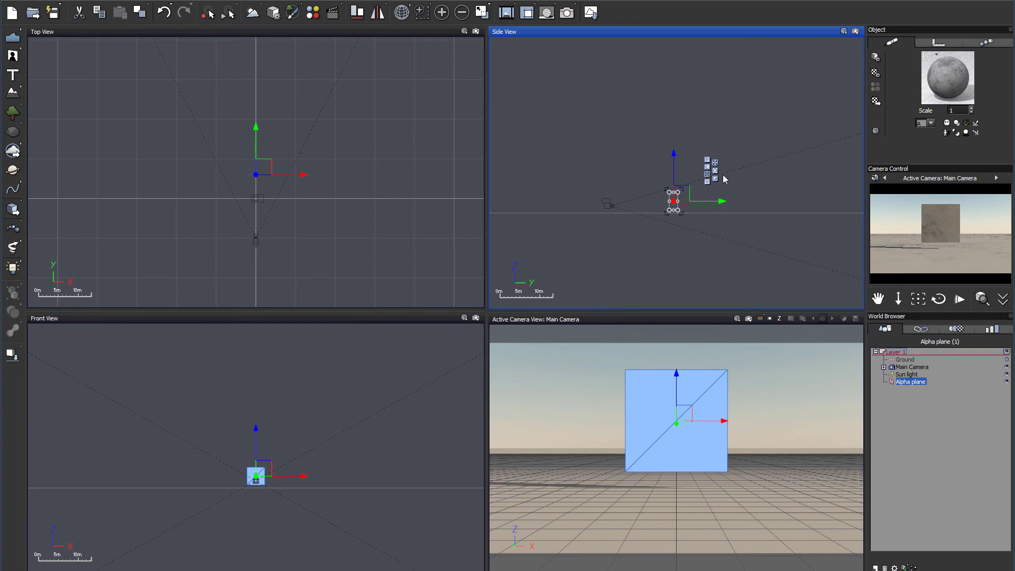
- Delete the alpha plane from the scene
{"action": "left_click", "coordinate": [937, 396]}
{"action": "left_click", "coordinate": [919, 381]}
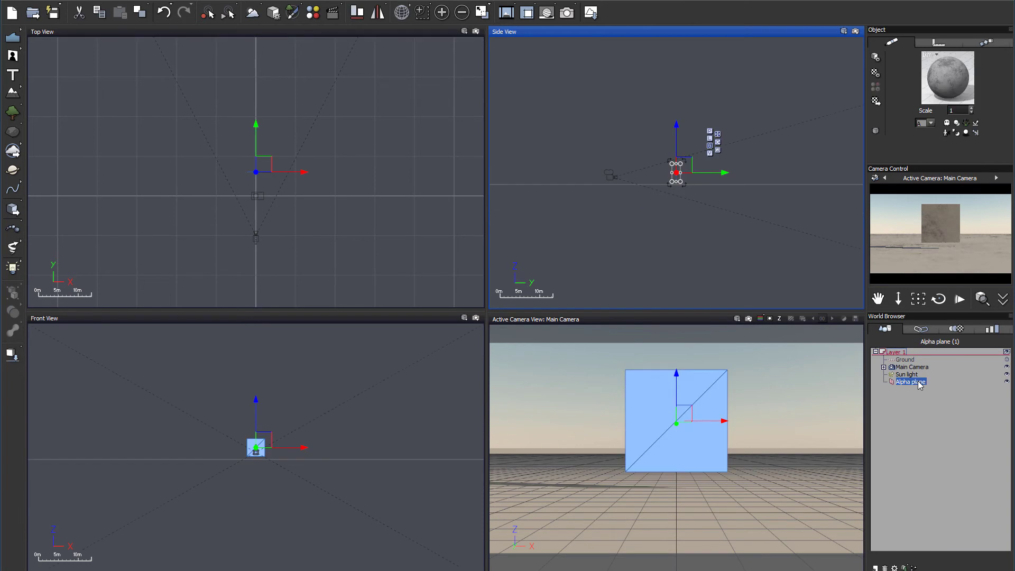
{"action": "key", "text": "Delete"}
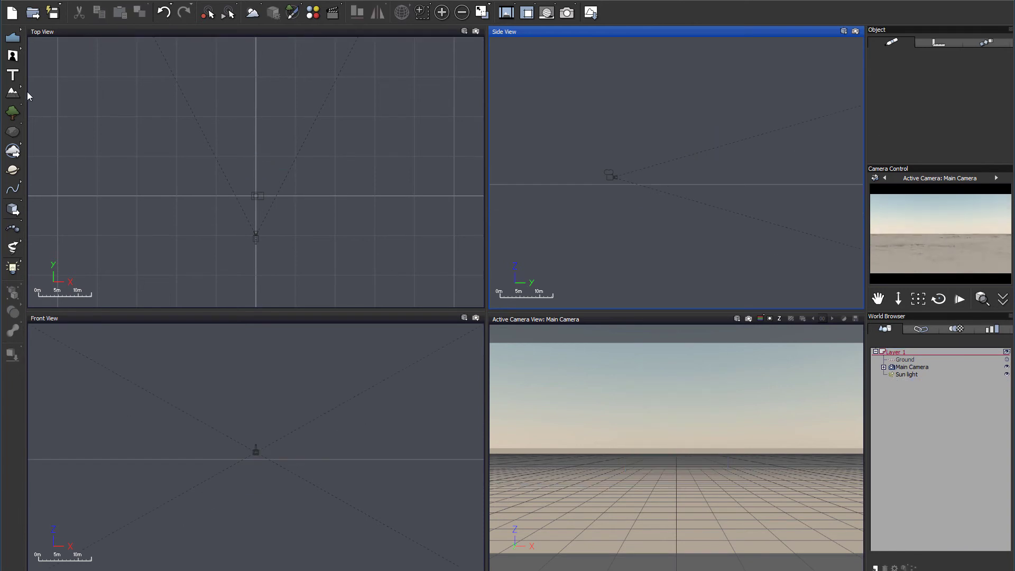
- Add a terrain, shift it up and right in Top View, and open its Default material
{"action": "left_click", "coordinate": [12, 93]}
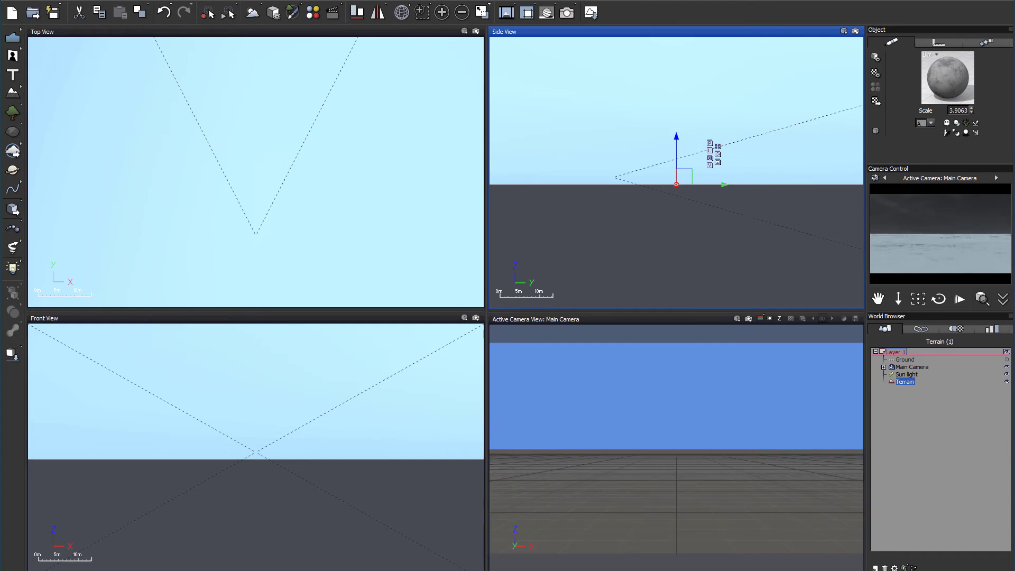
{"action": "left_click", "coordinate": [322, 173]}
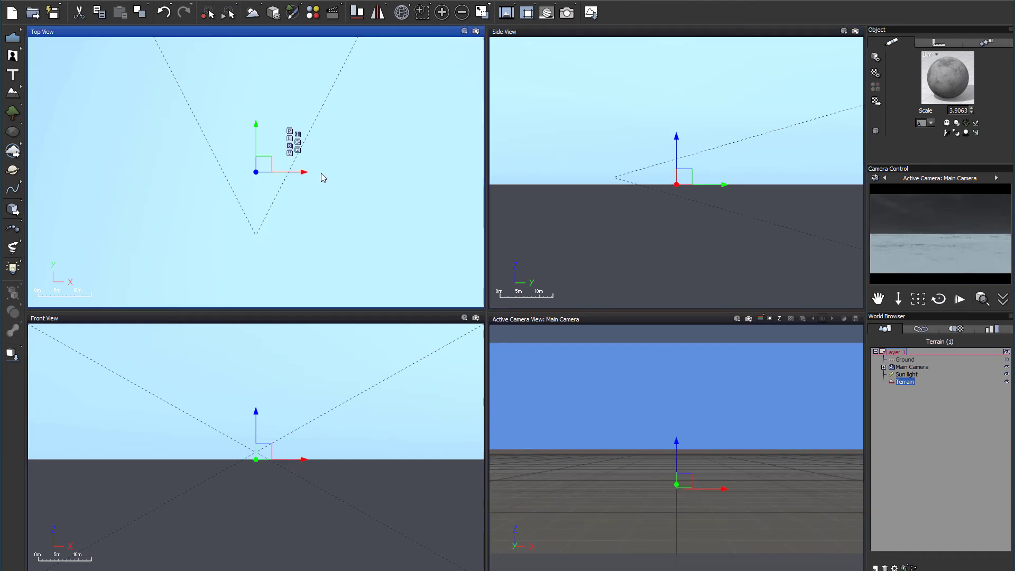
{"action": "scroll", "coordinate": [324, 164], "scroll_direction": "down", "scroll_amount": 10}
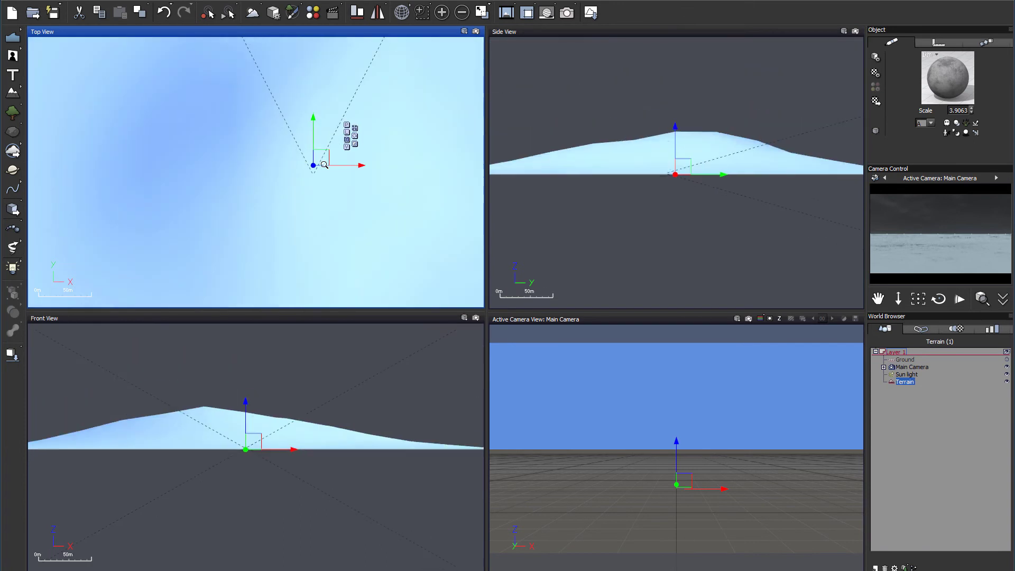
{"action": "left_click_drag", "start_coordinate": [327, 111], "coordinate": [334, 99]}
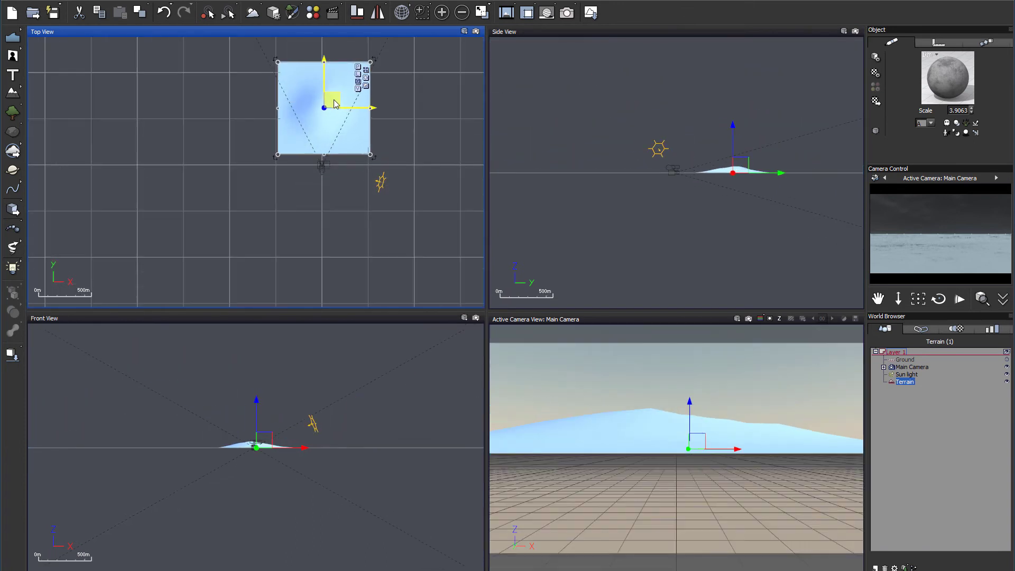
{"action": "double_click", "coordinate": [949, 85]}
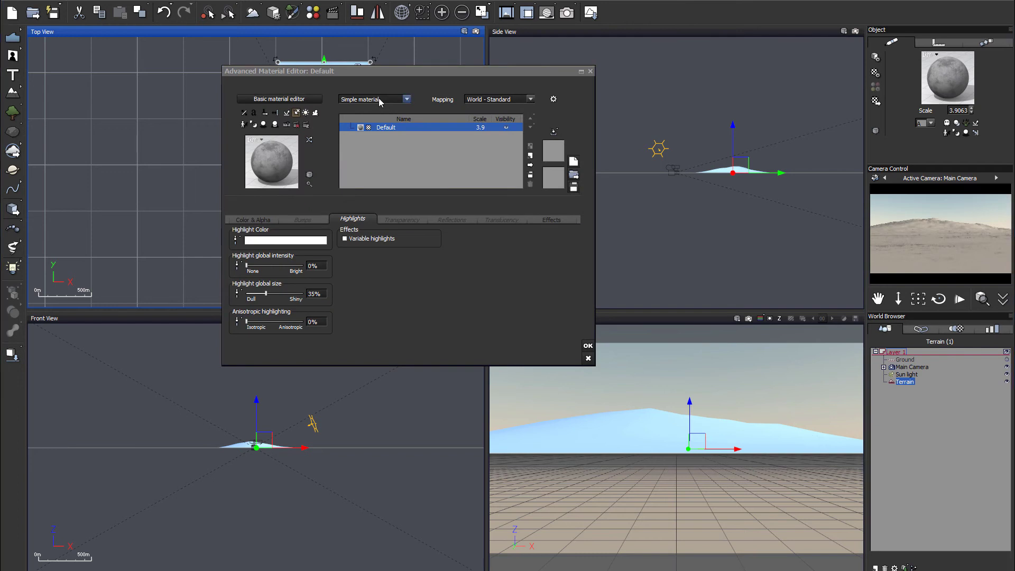
- Add a new layer to the terrain material and make it an EcoSystem layer
{"action": "left_click", "coordinate": [379, 99]}
{"action": "left_click", "coordinate": [530, 156]}
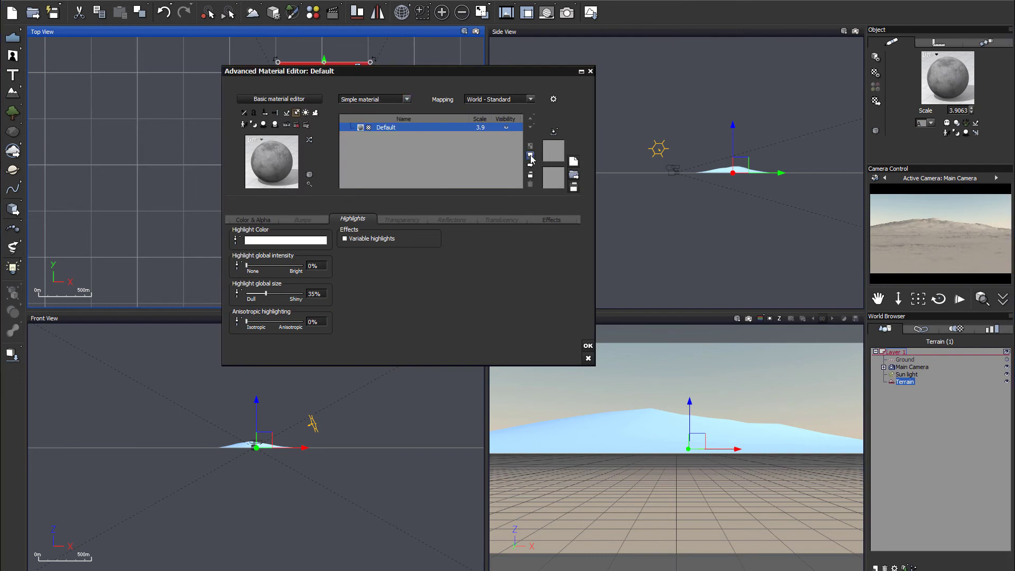
{"action": "left_click", "coordinate": [376, 99]}
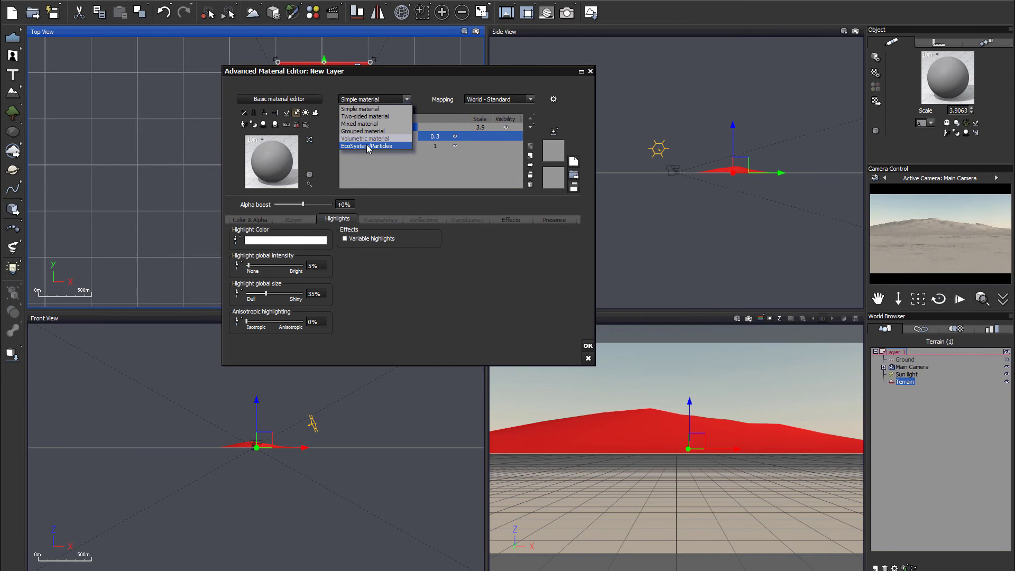
{"action": "left_click", "coordinate": [367, 146]}
- Add Plum Tree - Winter to the ecosystem population from the plant library
{"action": "left_click", "coordinate": [267, 219]}
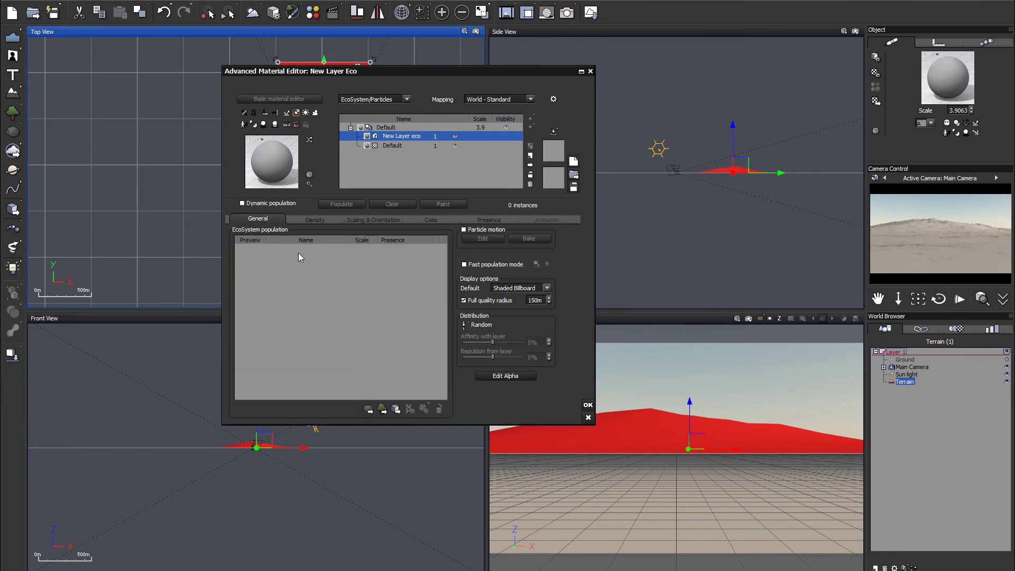
{"action": "left_click", "coordinate": [368, 408]}
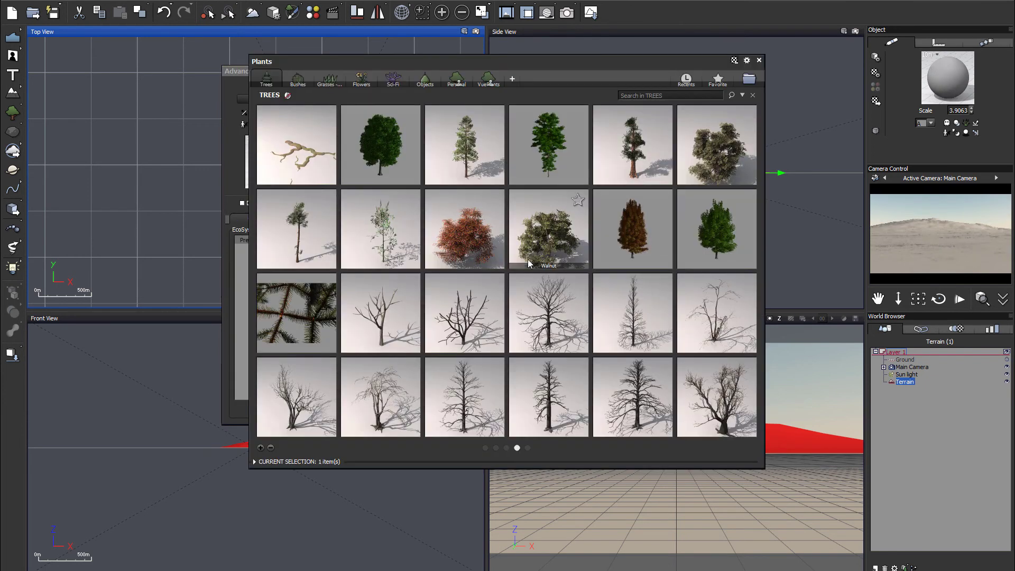
{"action": "mouse_move", "coordinate": [436, 362]}
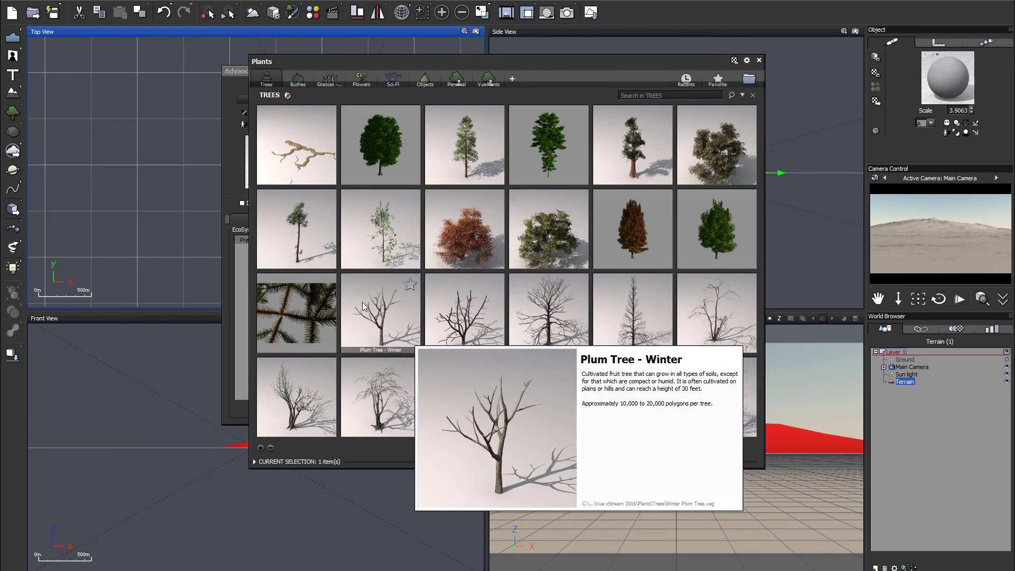
{"action": "double_click", "coordinate": [405, 299]}
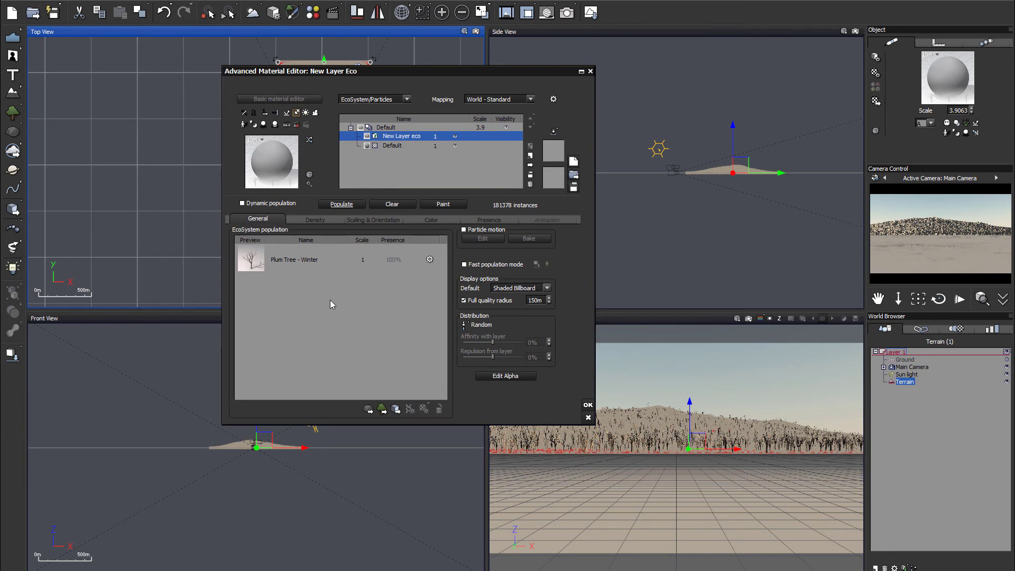
- Close the Advanced Material Editor and switch to the browser with Adobe Stock isolated trees
{"action": "left_click", "coordinate": [589, 418]}
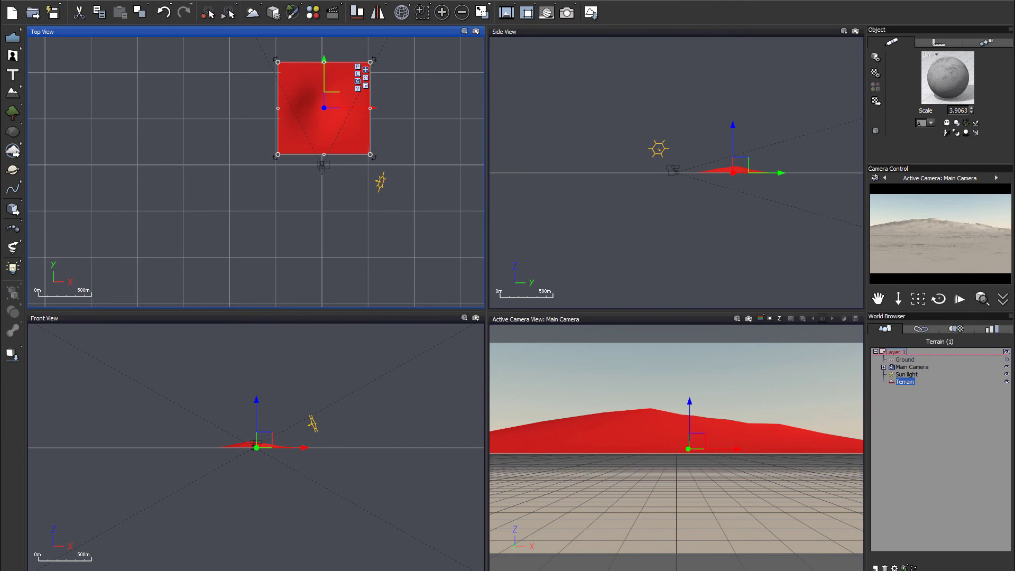
{"action": "key", "text": "alt+Tab"}
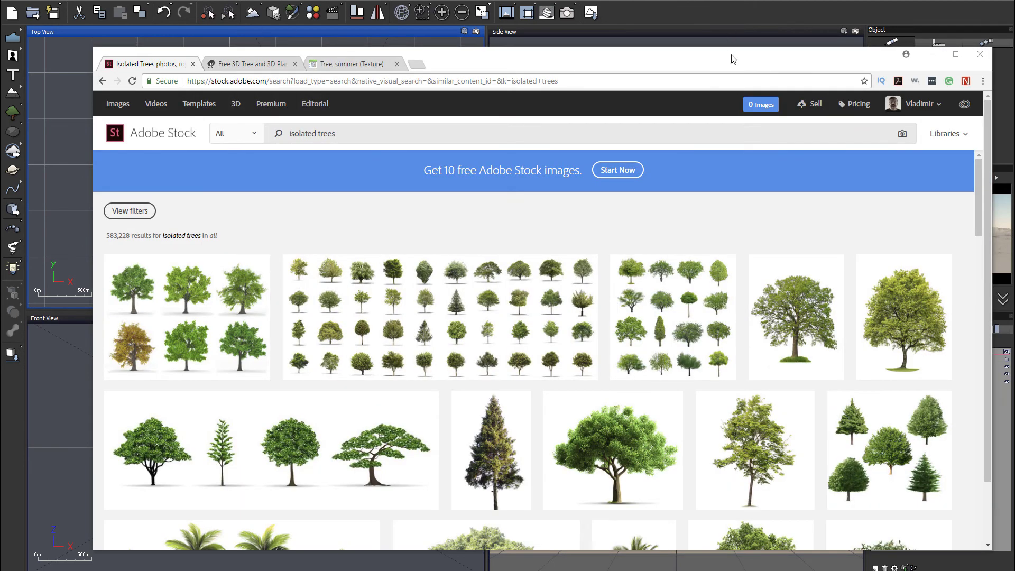
- Browse the Adobe Stock 'isolated trees' results, then move on to the free Xfrog plants page
{"action": "left_click_drag", "start_coordinate": [730, 61], "coordinate": [710, 40]}
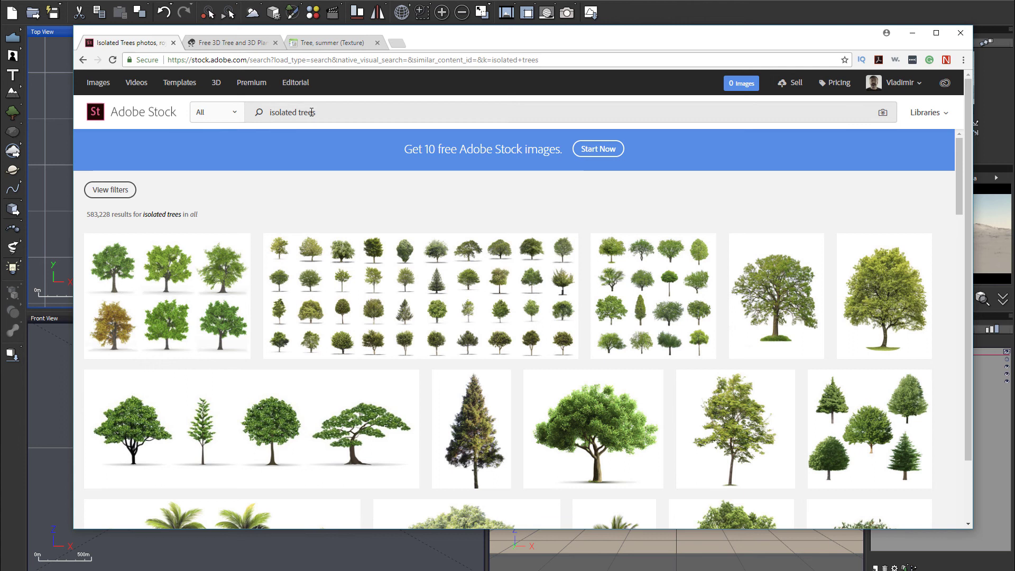
{"action": "scroll", "coordinate": [477, 263], "scroll_direction": "down", "scroll_amount": 2}
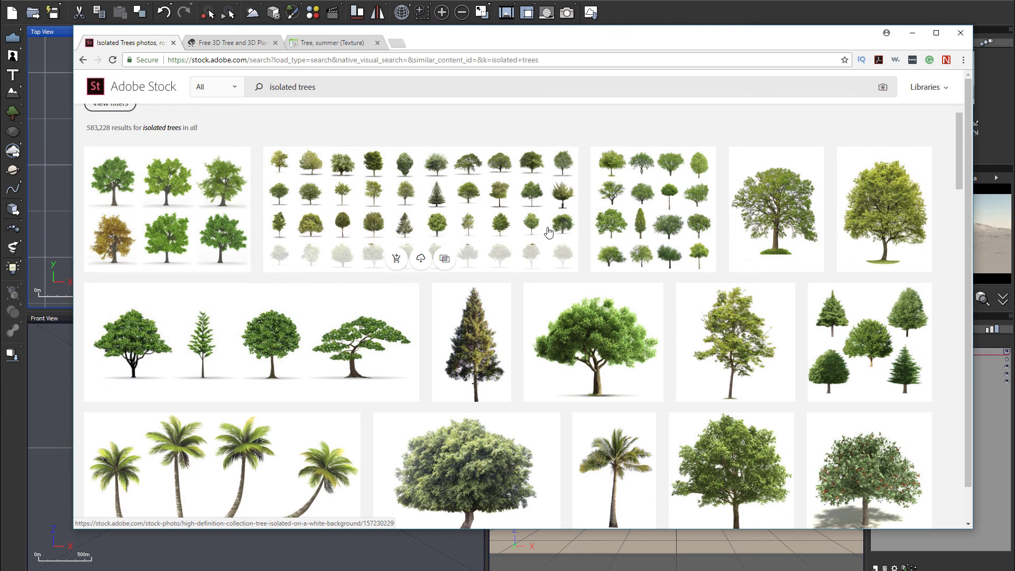
{"action": "scroll", "coordinate": [525, 353], "scroll_direction": "down", "scroll_amount": 3}
{"action": "scroll", "coordinate": [527, 351], "scroll_direction": "down", "scroll_amount": 4}
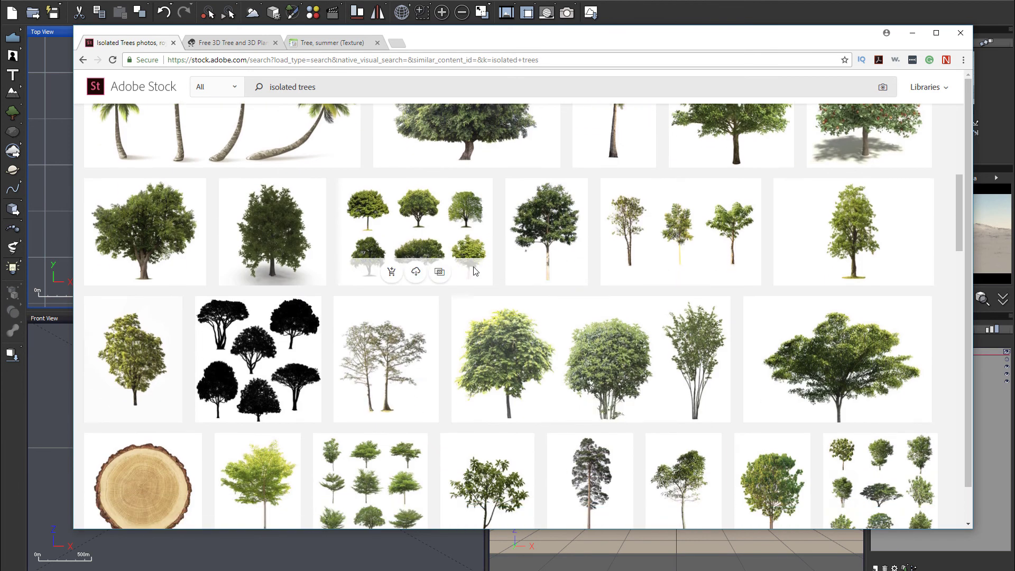
{"action": "scroll", "coordinate": [512, 166], "scroll_direction": "down", "scroll_amount": 2}
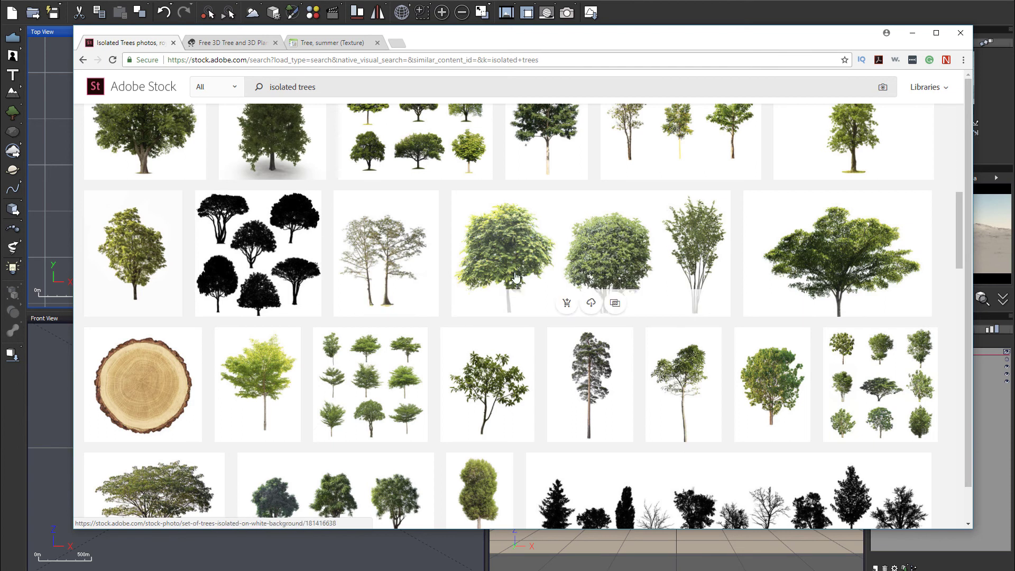
{"action": "scroll", "coordinate": [497, 254], "scroll_direction": "up", "scroll_amount": 2}
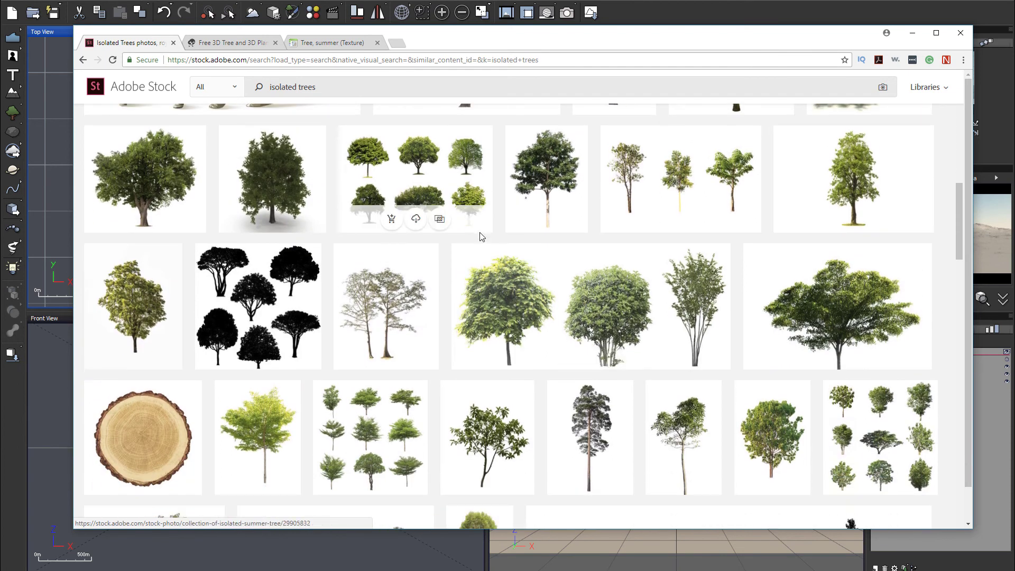
{"action": "scroll", "coordinate": [538, 256], "scroll_direction": "down", "scroll_amount": 4}
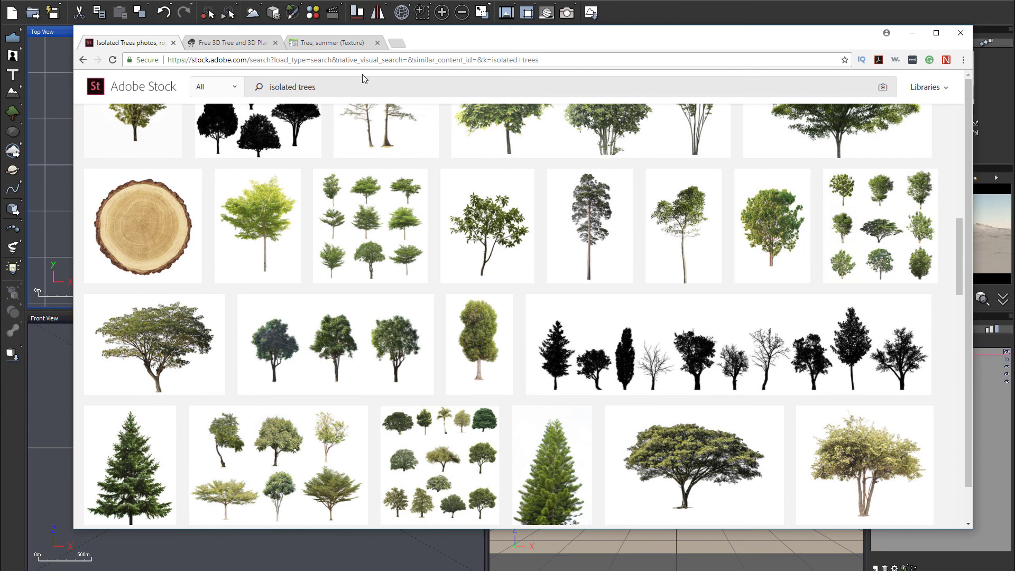
{"action": "left_click", "coordinate": [238, 47]}
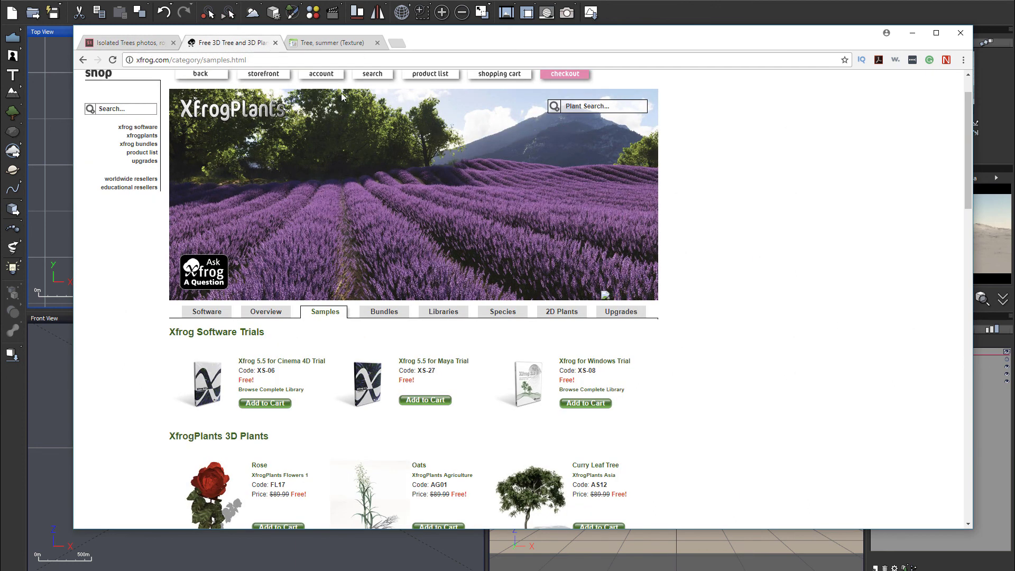
- Review the Xfrog free 3D and 2D plant samples, then go to the 'Tree, summer' texture page
{"action": "scroll", "coordinate": [690, 289], "scroll_direction": "down", "scroll_amount": 4}
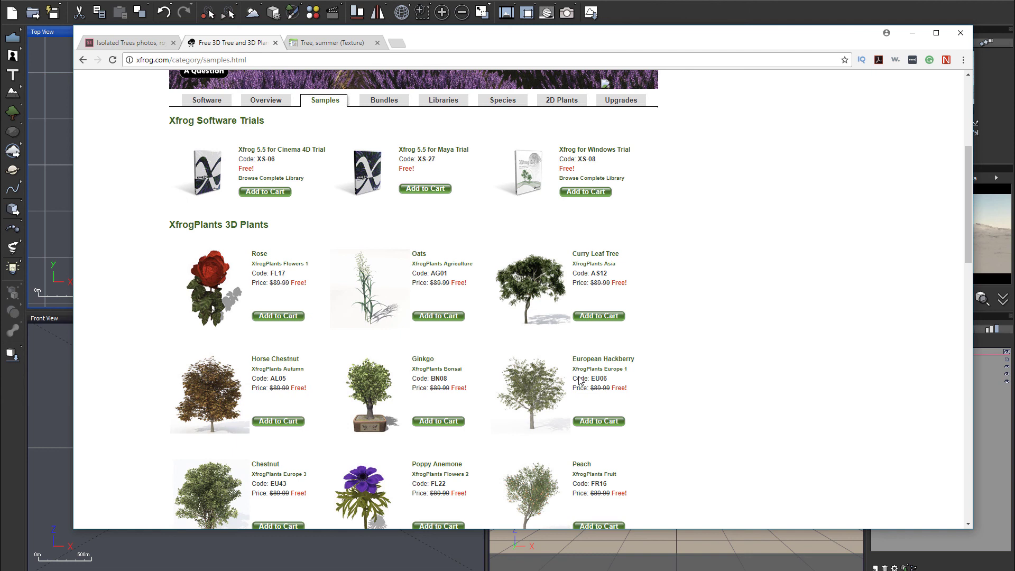
{"action": "scroll", "coordinate": [666, 308], "scroll_direction": "down", "scroll_amount": 19}
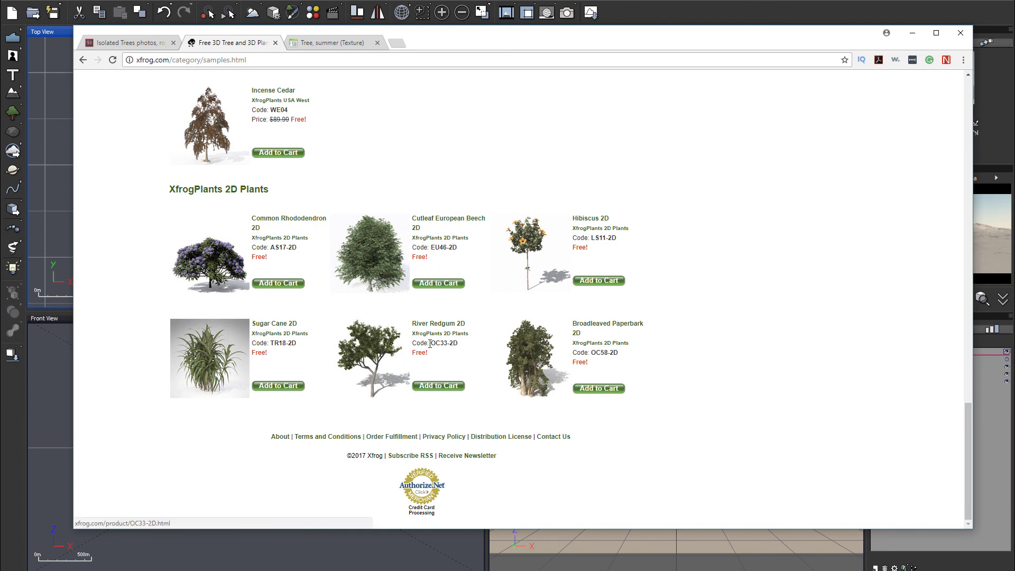
{"action": "scroll", "coordinate": [496, 374], "scroll_direction": "up", "scroll_amount": 8}
{"action": "scroll", "coordinate": [496, 374], "scroll_direction": "up", "scroll_amount": 16}
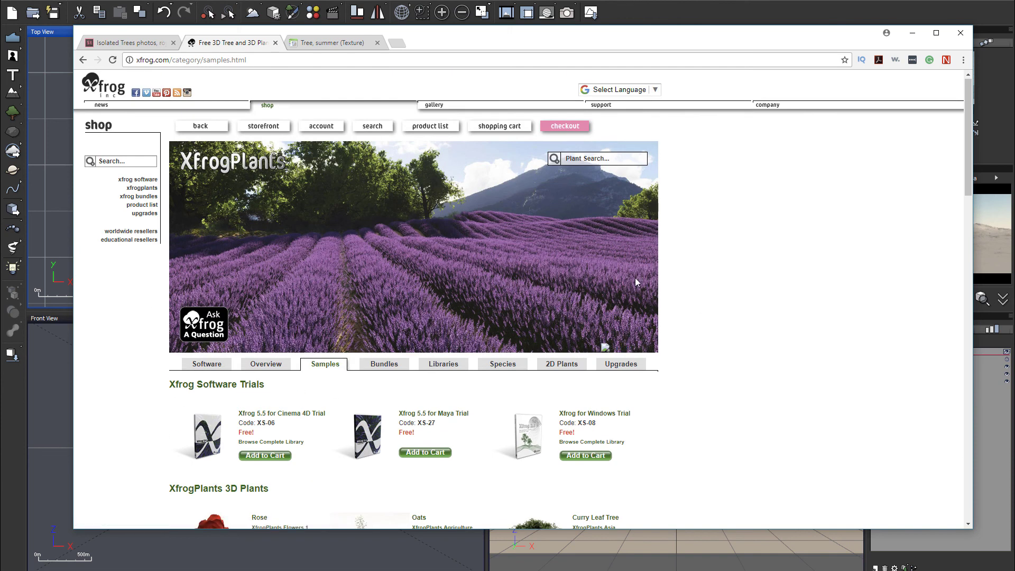
{"action": "left_click", "coordinate": [340, 44]}
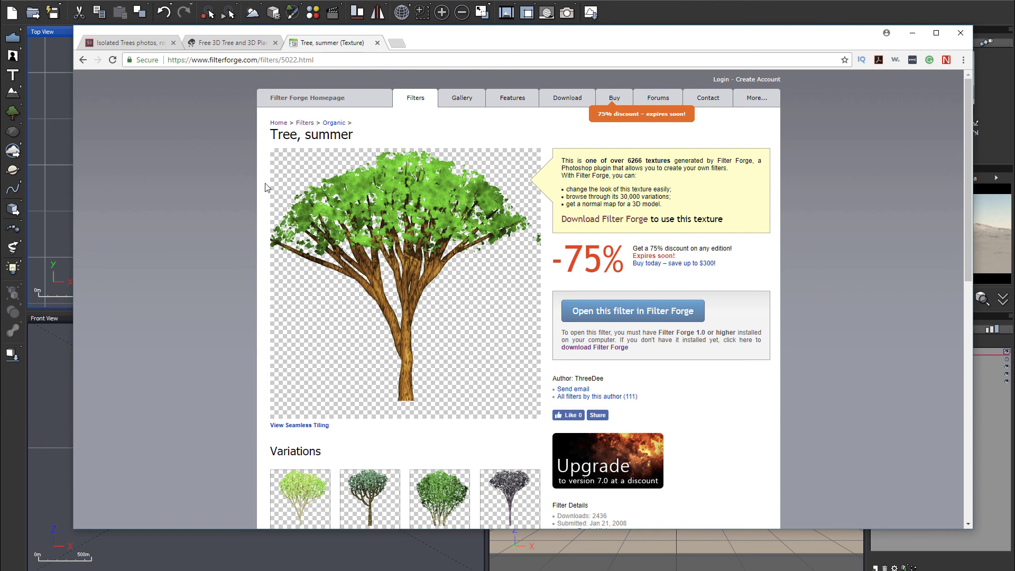
- Look over the Filter Forge 'Tree, summer' texture variations
{"action": "scroll", "coordinate": [766, 308], "scroll_direction": "down", "scroll_amount": 4}
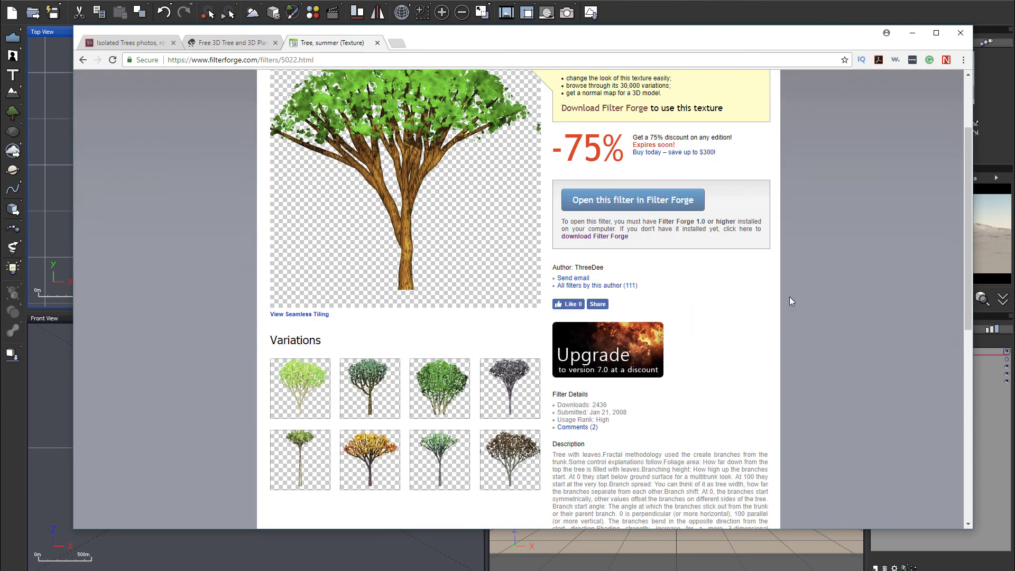
{"action": "scroll", "coordinate": [540, 278], "scroll_direction": "up", "scroll_amount": 3}
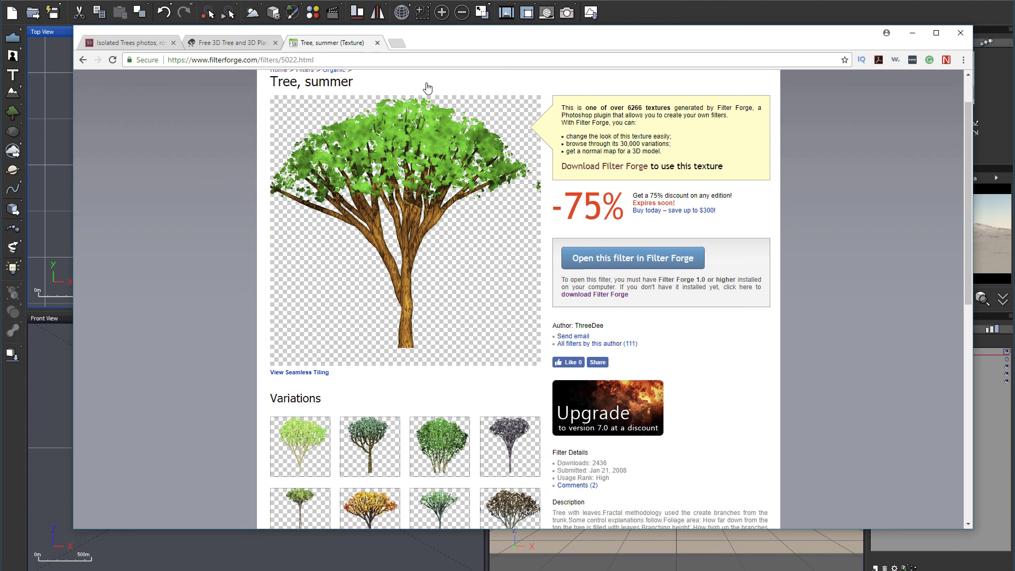
{"action": "key", "text": "alt+Tab"}
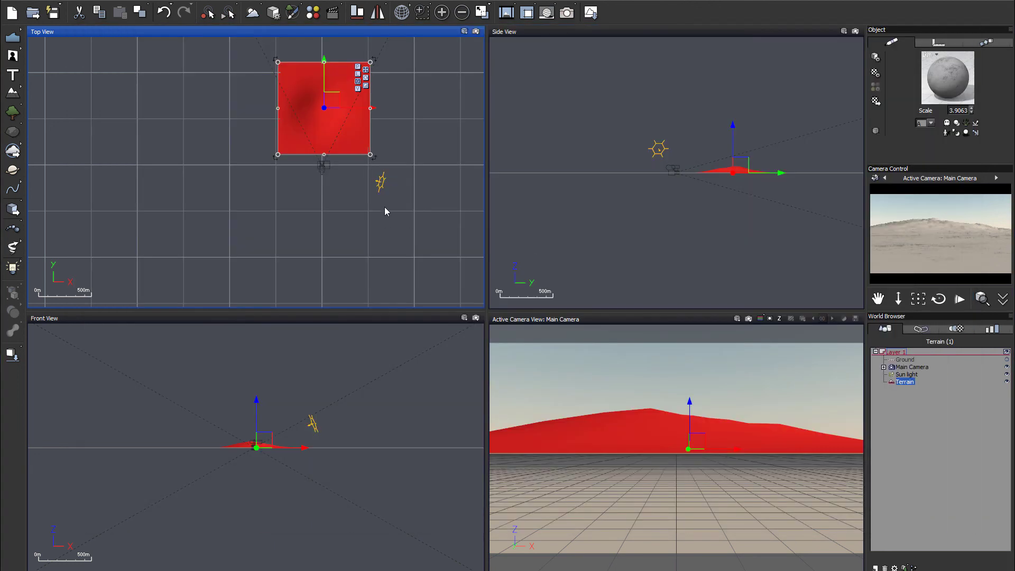